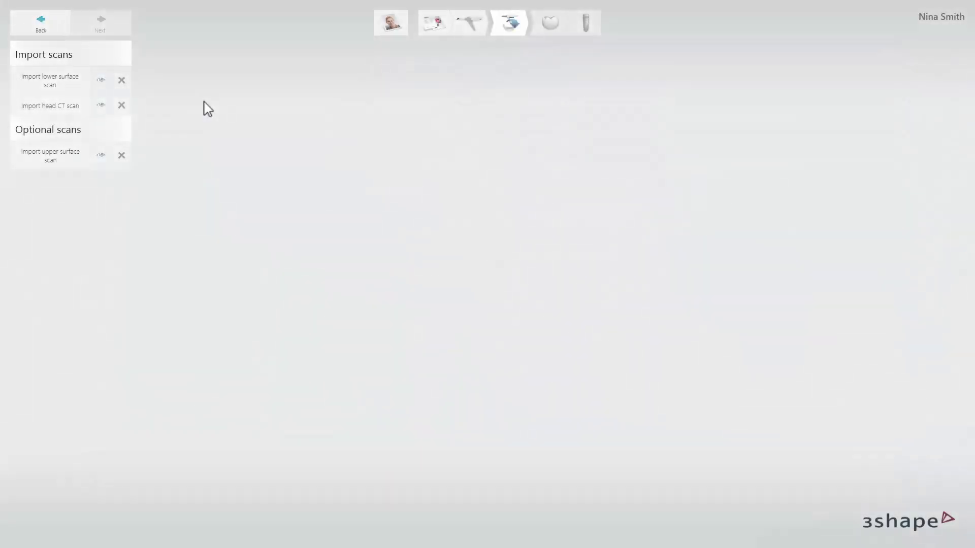
Step: Import LowerJawScan from the Scans folder as the lower jaw surface scan
{"action": "left_click", "coordinate": [65, 85]}
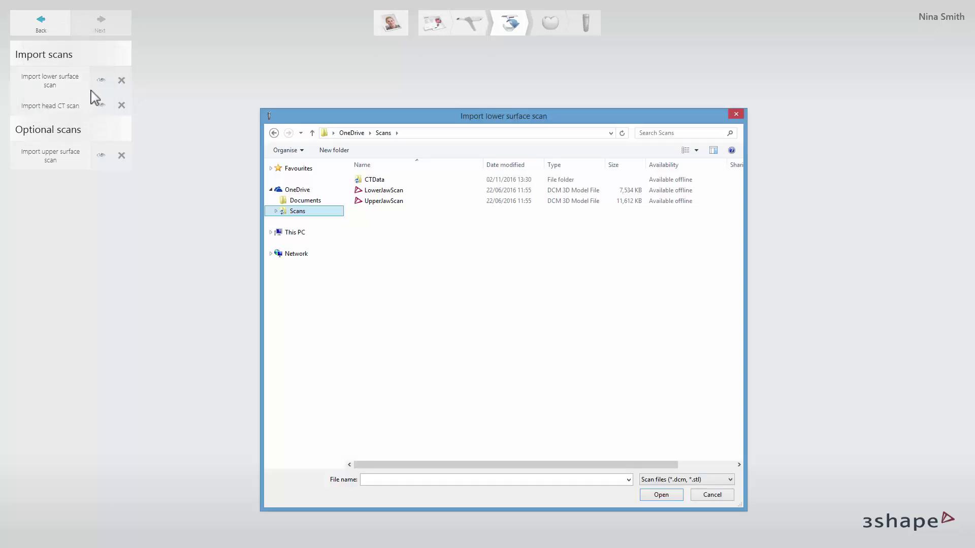
{"action": "double_click", "coordinate": [385, 192]}
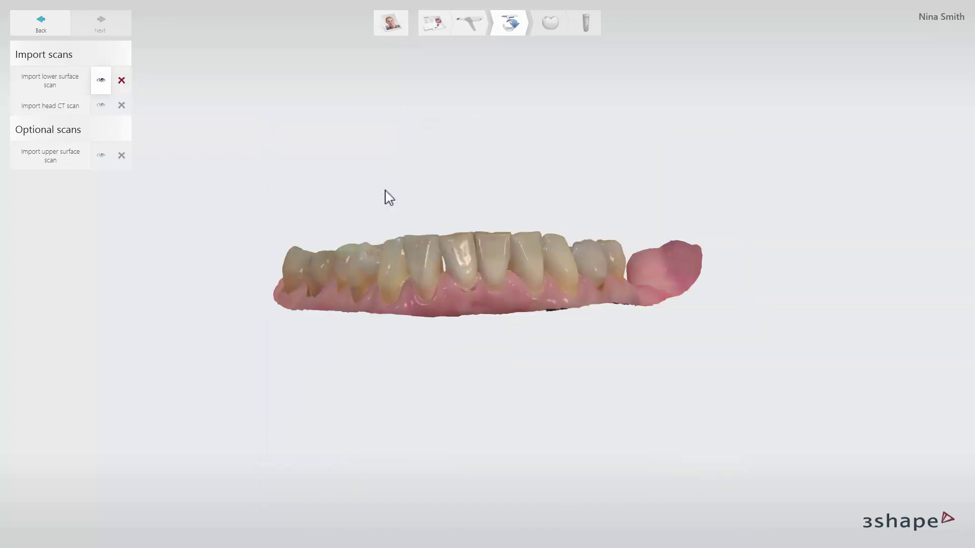
Step: Import the head CT series starting at I0000001 from CTData, showing all file types
{"action": "left_click", "coordinate": [65, 106]}
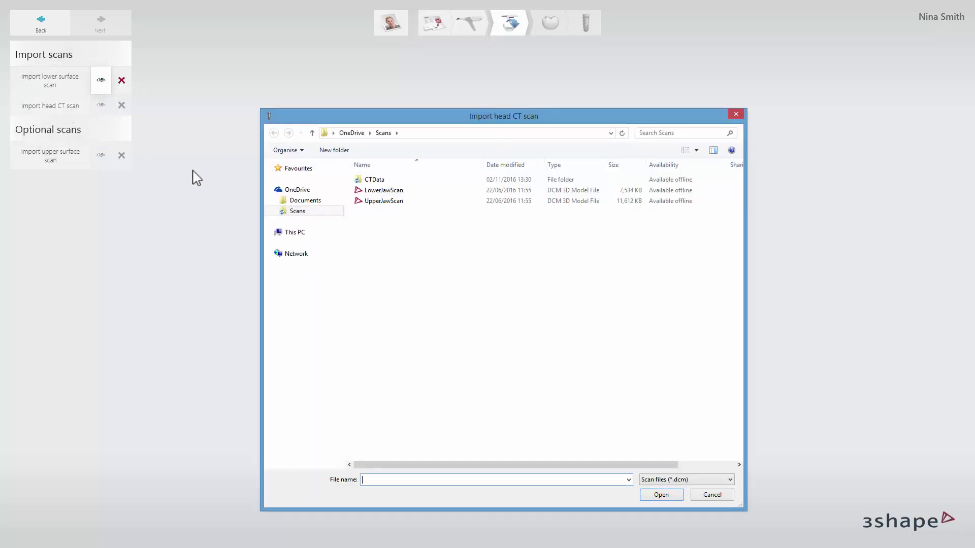
{"action": "double_click", "coordinate": [375, 181]}
{"action": "left_click", "coordinate": [660, 481]}
{"action": "left_click", "coordinate": [659, 502]}
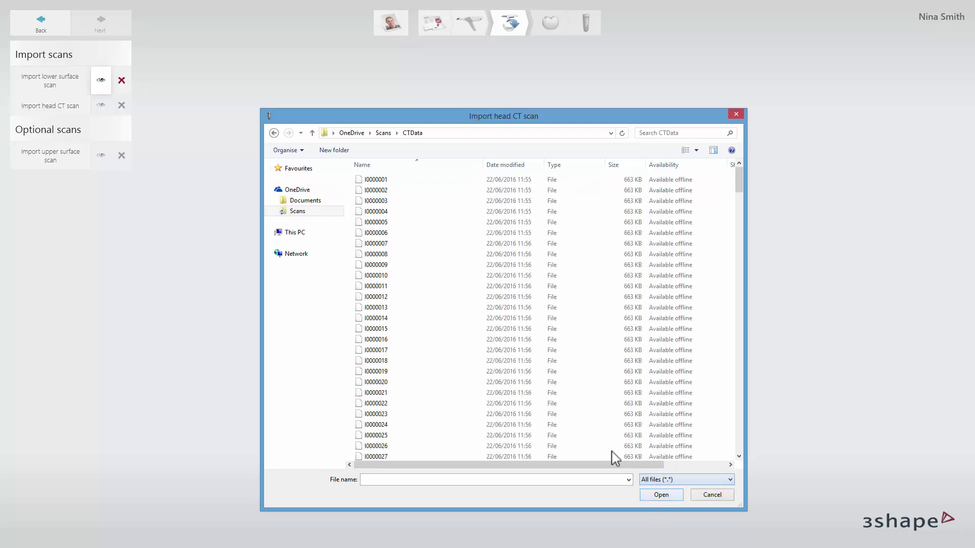
{"action": "double_click", "coordinate": [375, 180]}
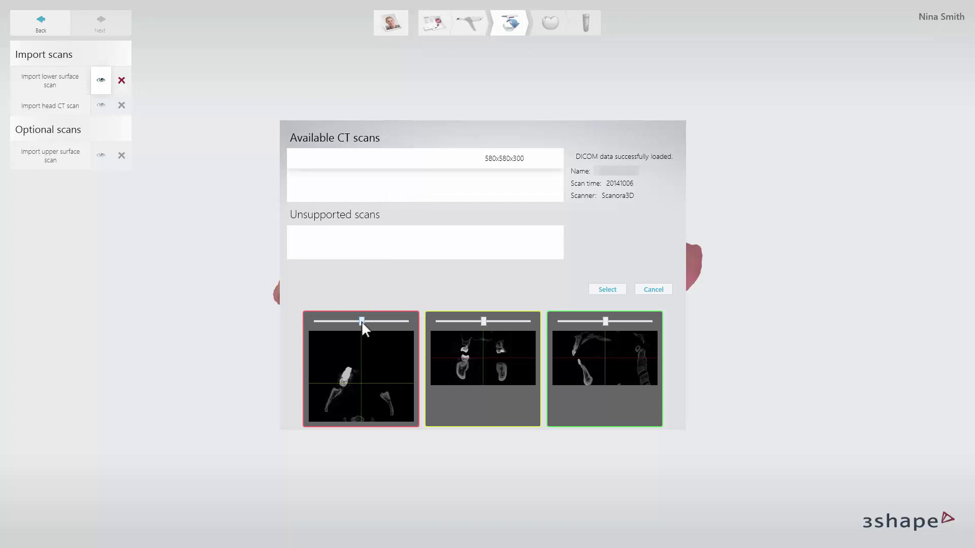
Step: Step through the axial, coronal and sagittal CT slices to locate the dental arch
{"action": "left_click_drag", "start_coordinate": [361, 321], "coordinate": [381, 321]}
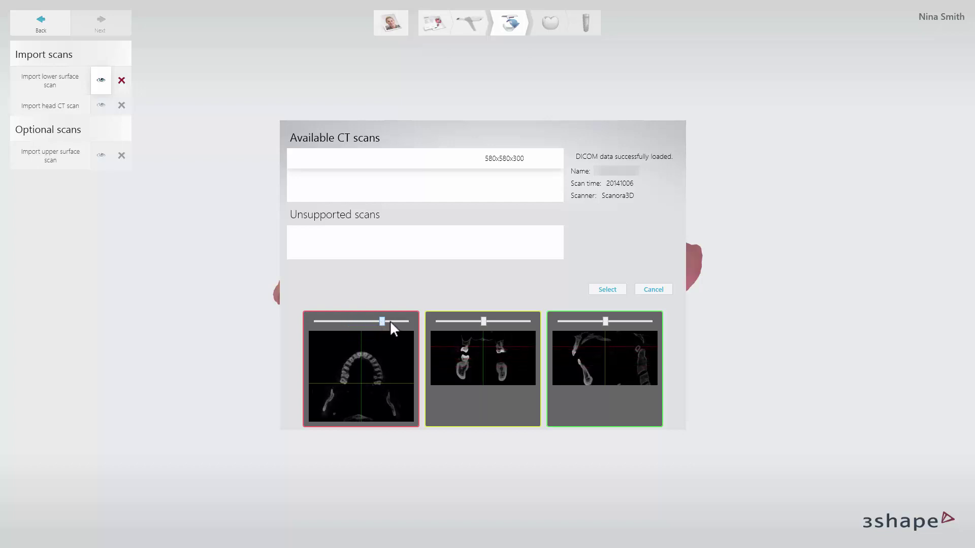
{"action": "mouse_move", "coordinate": [479, 320]}
{"action": "left_mouse_down"}
{"action": "mouse_move", "coordinate": [471, 319]}
{"action": "mouse_move", "coordinate": [498, 320]}
{"action": "mouse_move", "coordinate": [480, 321]}
{"action": "left_mouse_up"}
{"action": "mouse_move", "coordinate": [608, 321]}
{"action": "left_mouse_down"}
{"action": "mouse_move", "coordinate": [625, 322]}
{"action": "mouse_move", "coordinate": [599, 320]}
{"action": "left_mouse_up"}
Step: Accept the CT scan in the Available CT scans dialog
{"action": "left_click", "coordinate": [605, 292]}
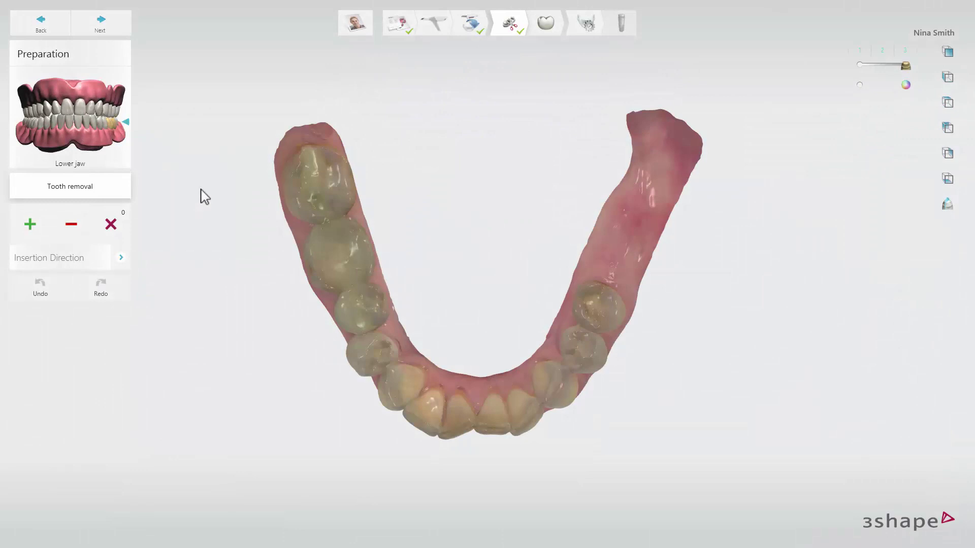
Step: Outline the rearmost molar and a second molar as tooth removal patches
{"action": "left_click", "coordinate": [37, 216]}
{"action": "right_click_drag", "start_coordinate": [592, 387], "coordinate": [455, 324]}
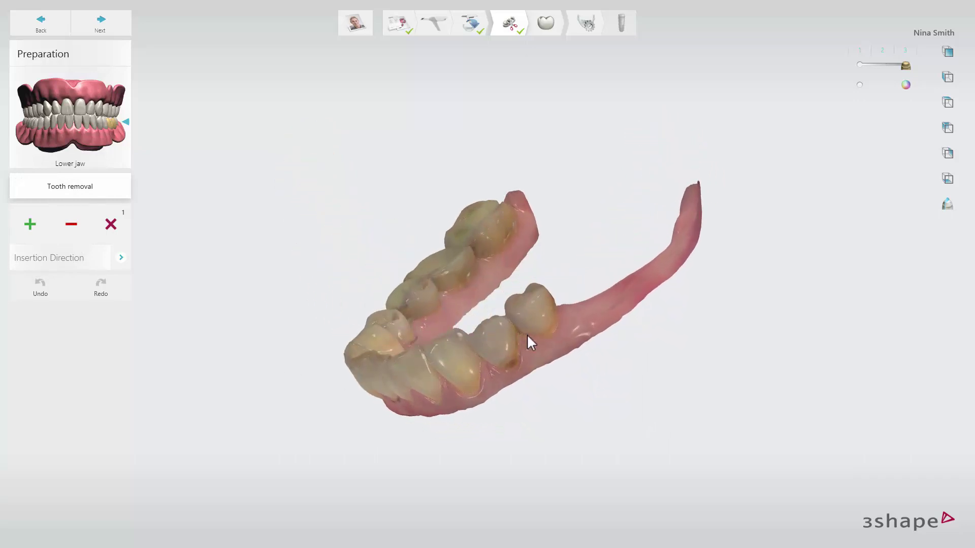
{"action": "mouse_move", "coordinate": [551, 336]}
{"action": "right_mouse_down"}
{"action": "mouse_move", "coordinate": [567, 335]}
{"action": "mouse_move", "coordinate": [571, 352]}
{"action": "mouse_move", "coordinate": [551, 327]}
{"action": "right_mouse_up"}
{"action": "left_click", "coordinate": [552, 328]}
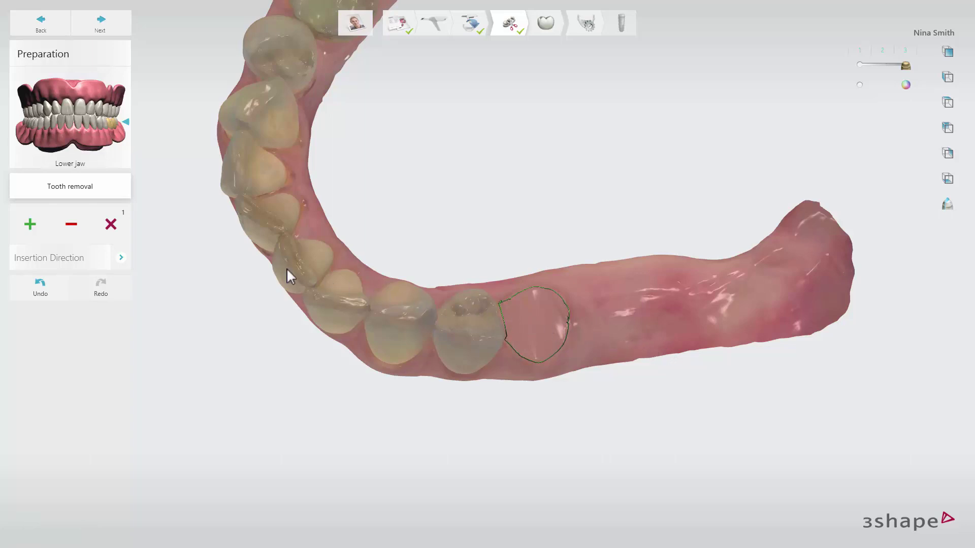
{"action": "left_click", "coordinate": [41, 224]}
{"action": "right_click_drag", "start_coordinate": [416, 275], "coordinate": [416, 247]}
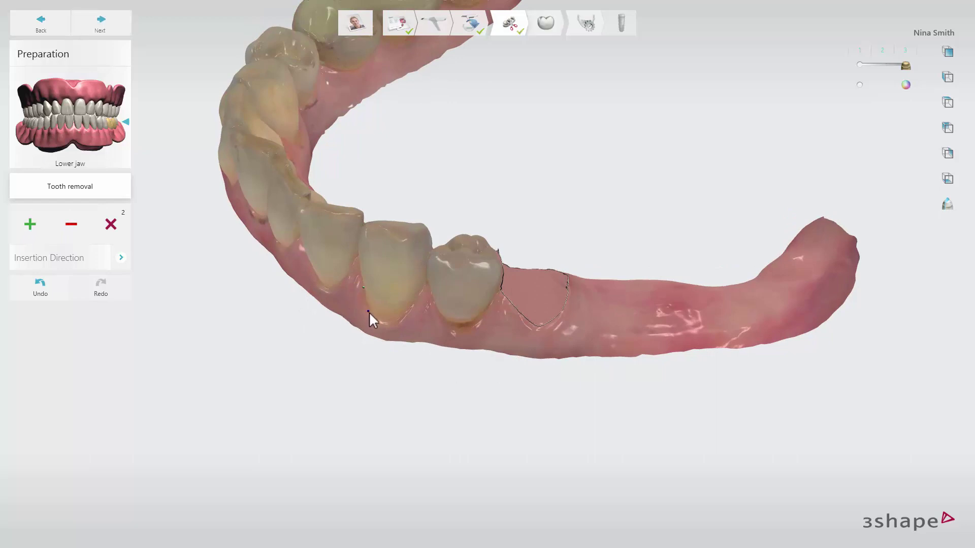
{"action": "left_click", "coordinate": [389, 321]}
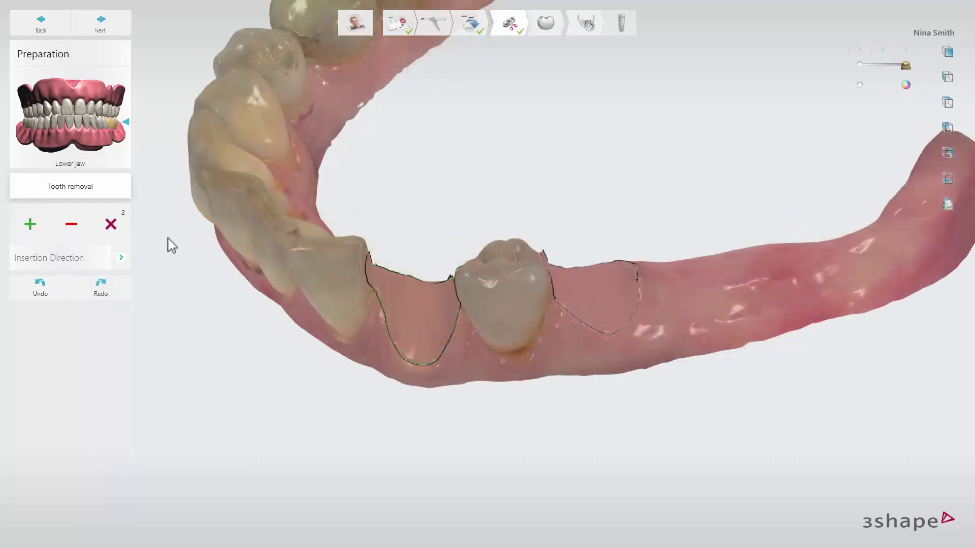
Step: Delete one removal patch, undo that, then clear both patches
{"action": "left_click", "coordinate": [71, 224]}
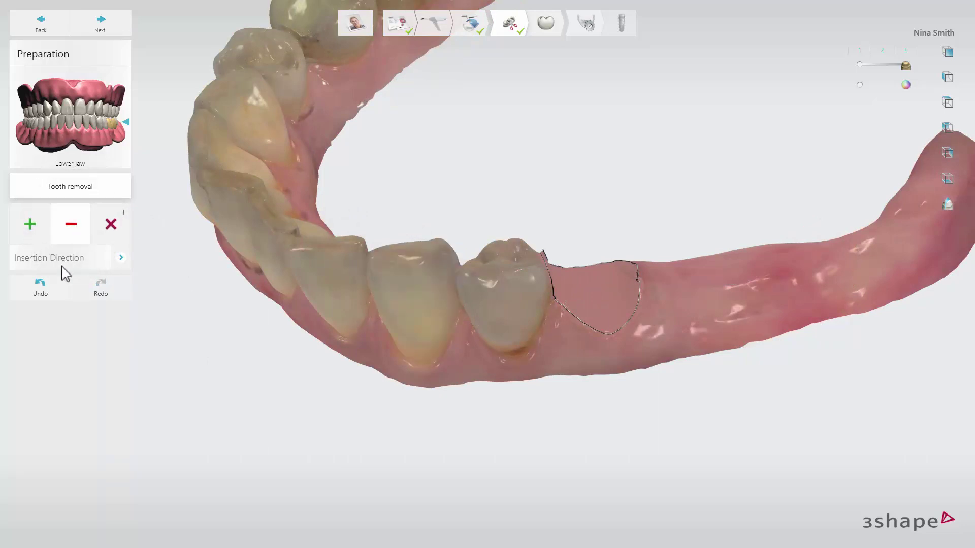
{"action": "left_click", "coordinate": [56, 287]}
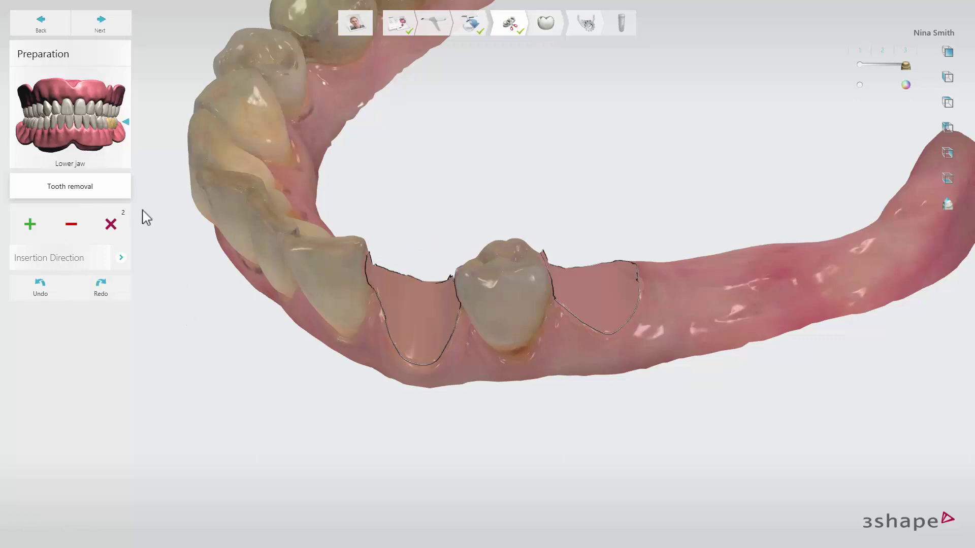
{"action": "left_click", "coordinate": [112, 224]}
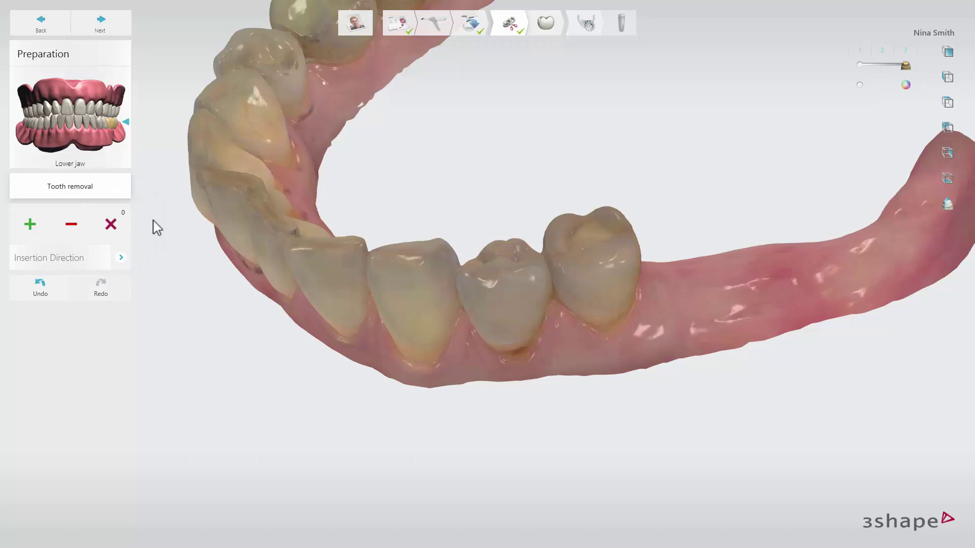
Step: Advance to Anatomy design with crowns 37 and 36, and open the Change Smile Library panel
{"action": "left_click", "coordinate": [130, 18]}
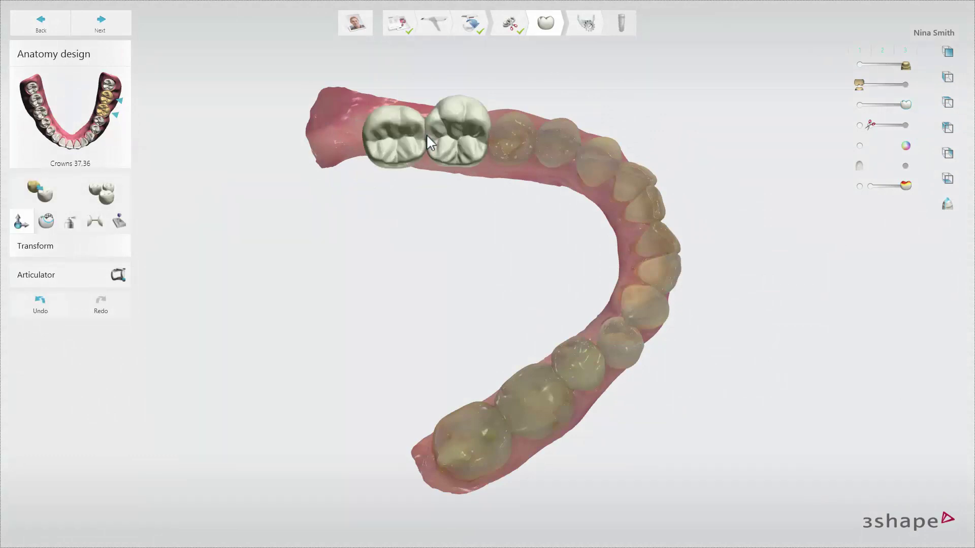
{"action": "left_click", "coordinate": [108, 191]}
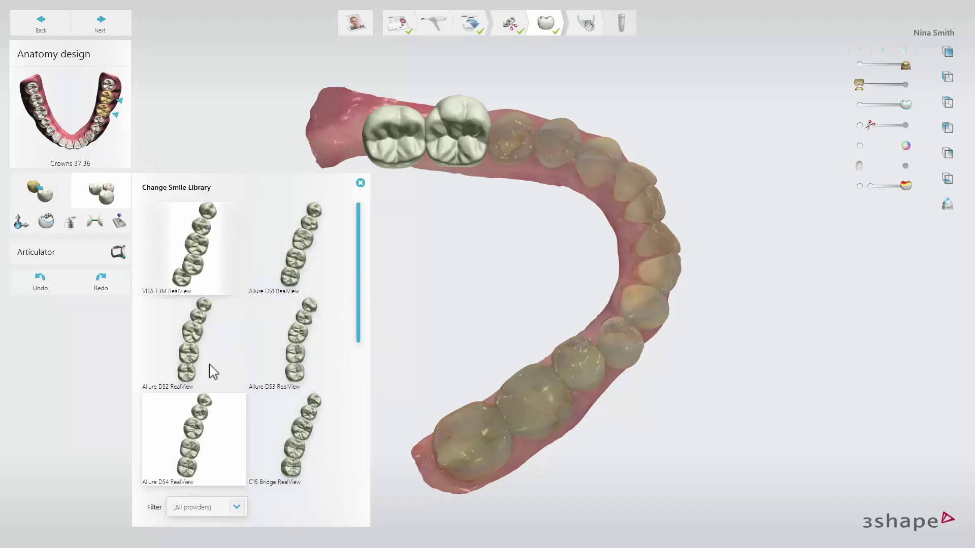
Step: Close the tooth library and copy the opposite molar's occlusal anatomy onto crowns 36 and 37
{"action": "left_click", "coordinate": [360, 183]}
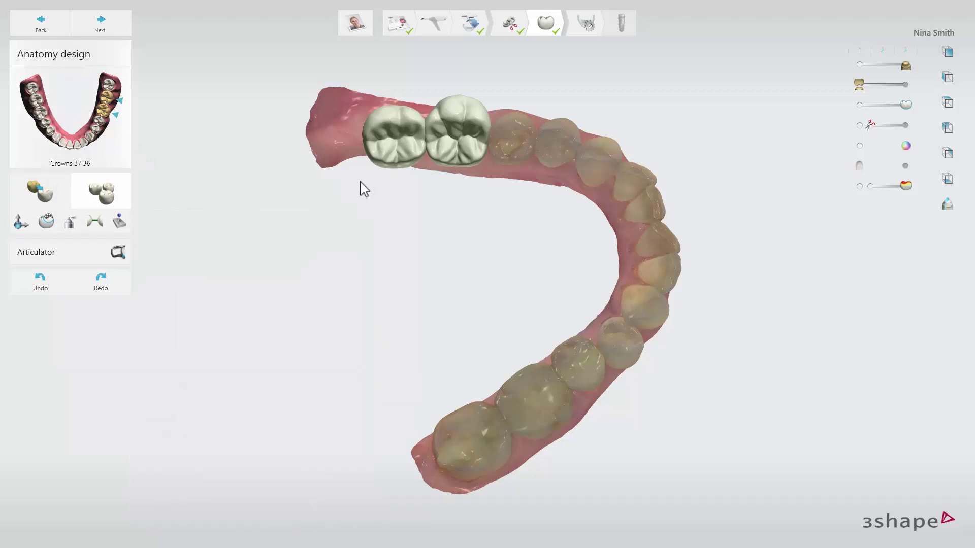
{"action": "left_click", "coordinate": [104, 183]}
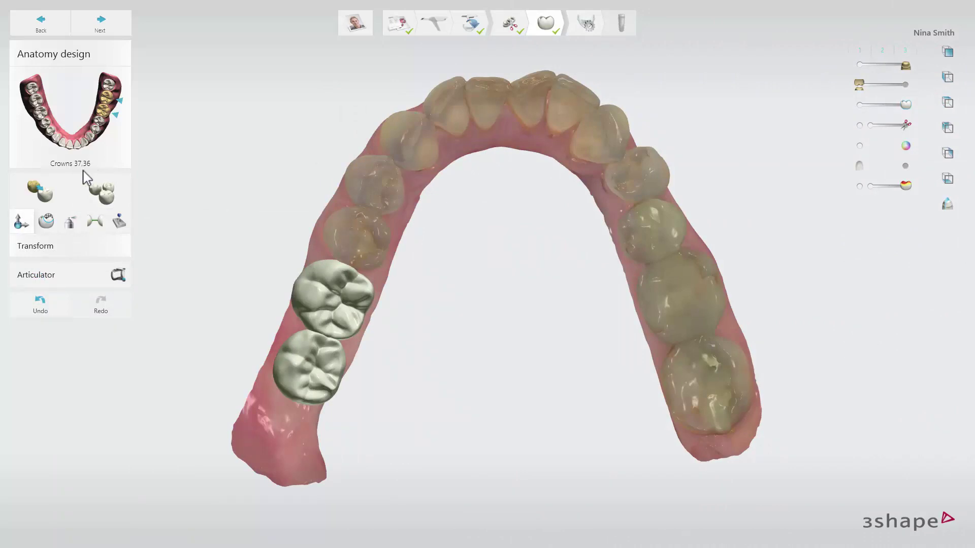
{"action": "left_click", "coordinate": [48, 179]}
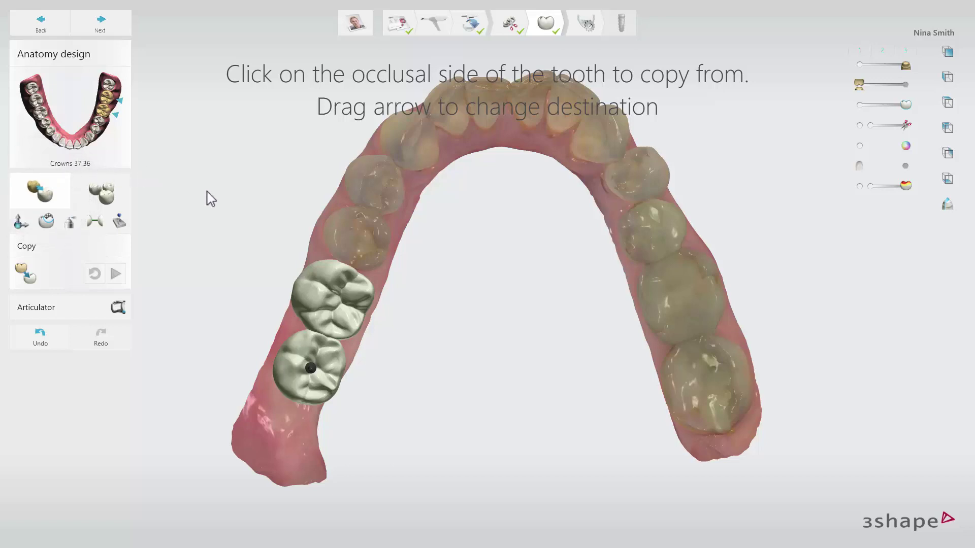
{"action": "left_click", "coordinate": [710, 389]}
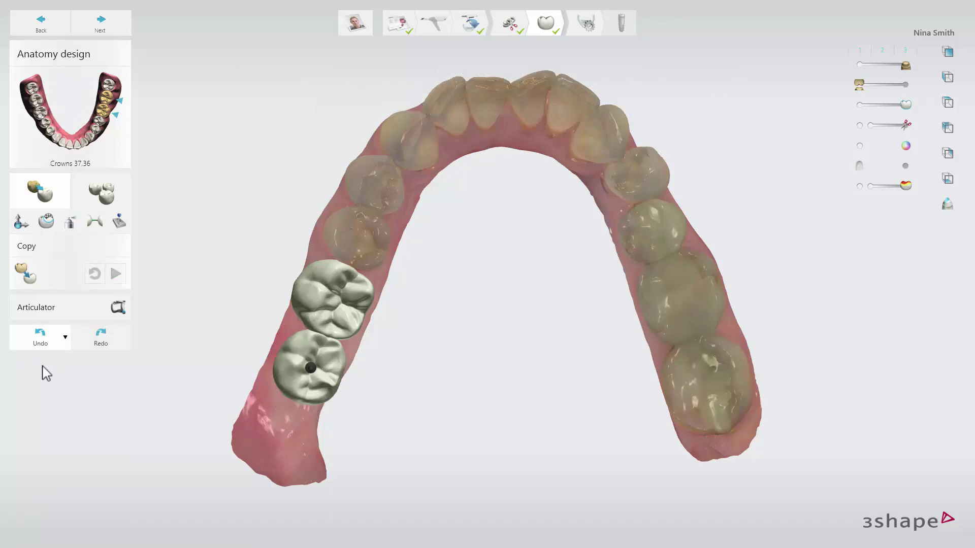
{"action": "left_click", "coordinate": [116, 273]}
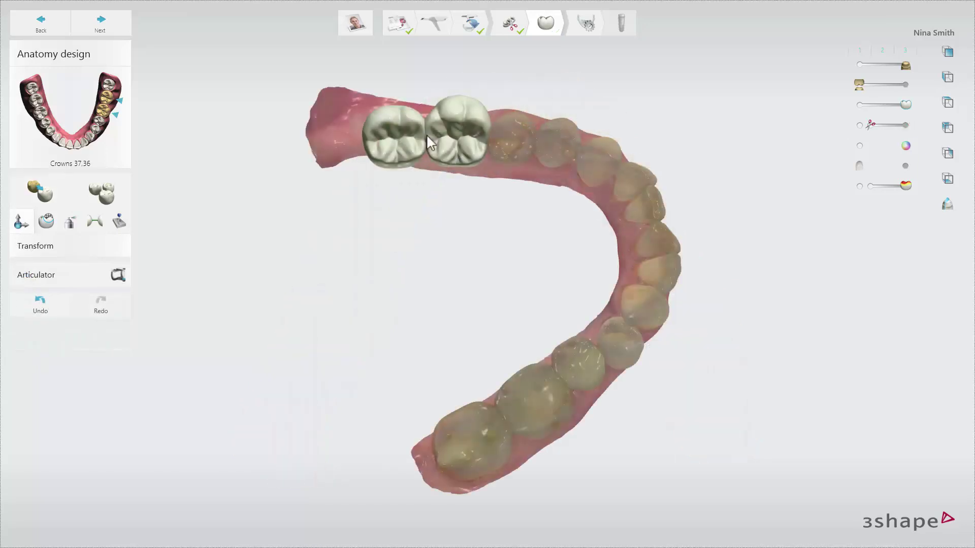
Step: Rotate the crowns 3.5°, shift them along the arch, and morph the cusps at 1.10 mm
{"action": "mouse_move", "coordinate": [427, 86]}
{"action": "left_mouse_down"}
{"action": "mouse_move", "coordinate": [435, 76]}
{"action": "mouse_move", "coordinate": [429, 90]}
{"action": "left_mouse_up"}
{"action": "left_click_drag", "start_coordinate": [355, 133], "coordinate": [404, 149]}
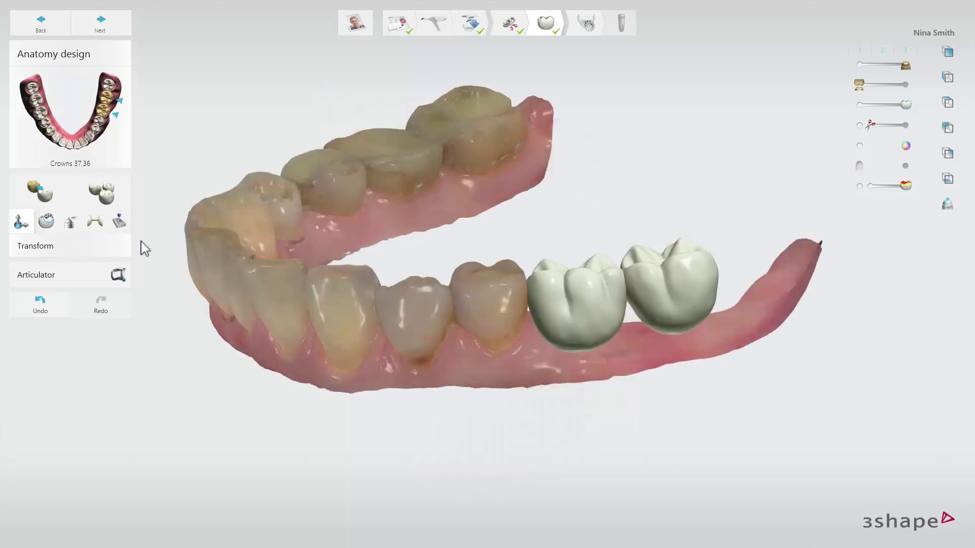
{"action": "left_click", "coordinate": [46, 222]}
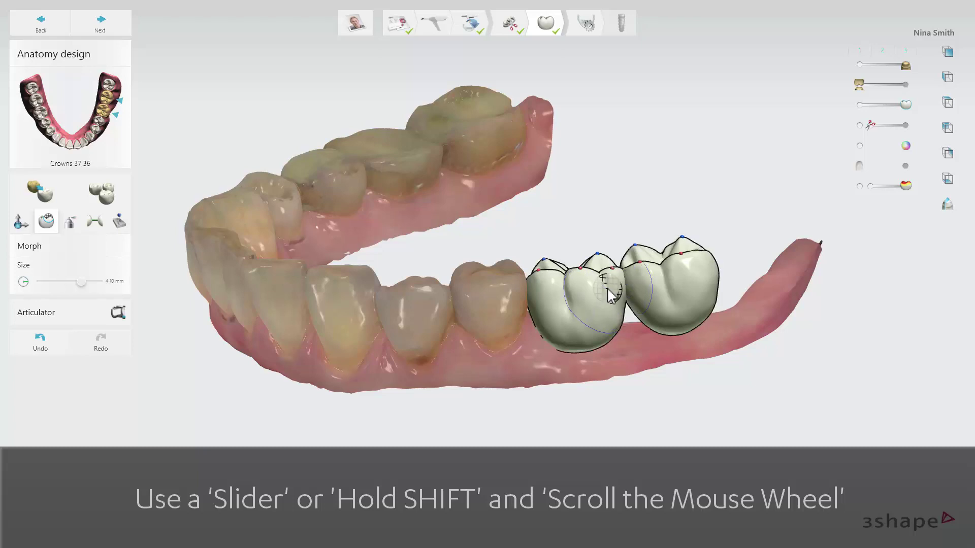
{"action": "scroll", "coordinate": [611, 293], "scroll_direction": "down", "scroll_amount": 5, "text": "shift"}
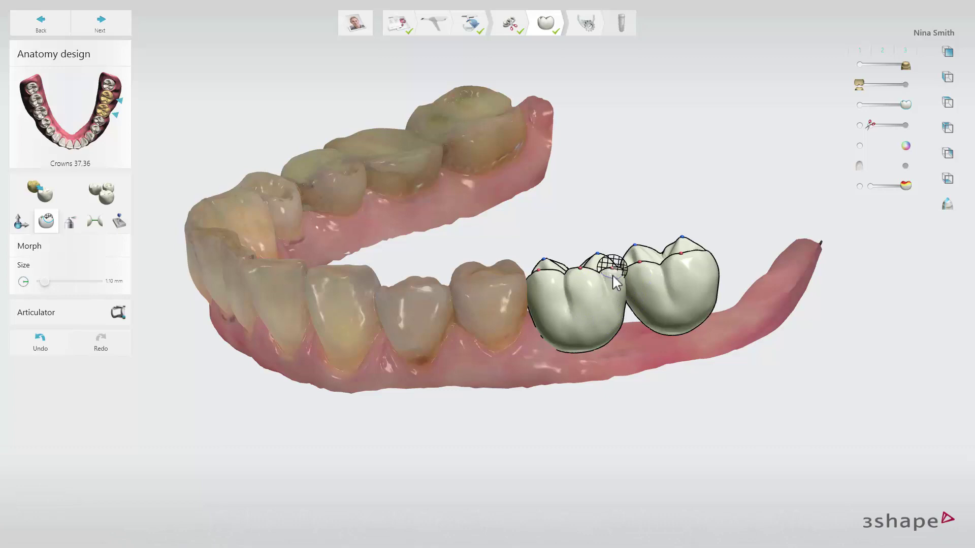
{"action": "left_click", "coordinate": [615, 277]}
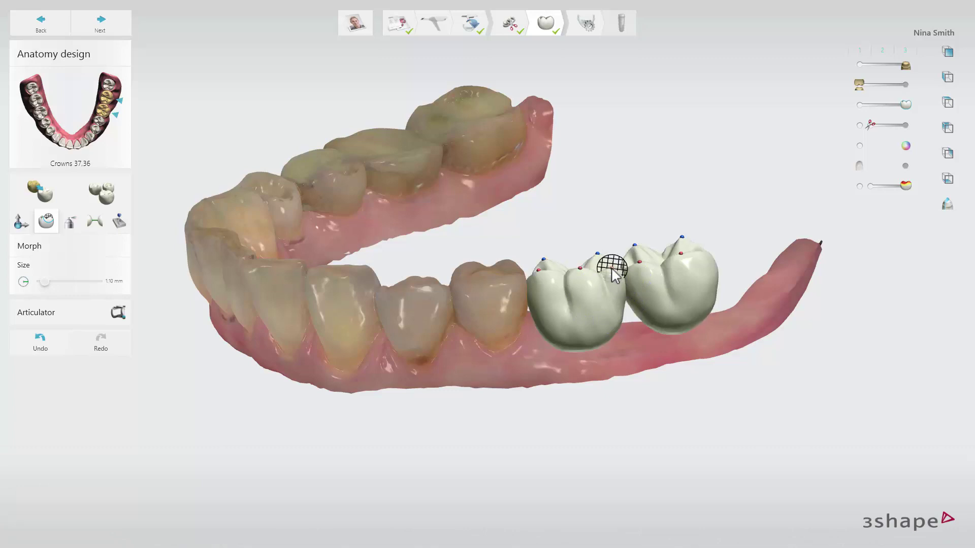
{"action": "left_click_drag", "start_coordinate": [612, 270], "coordinate": [616, 276]}
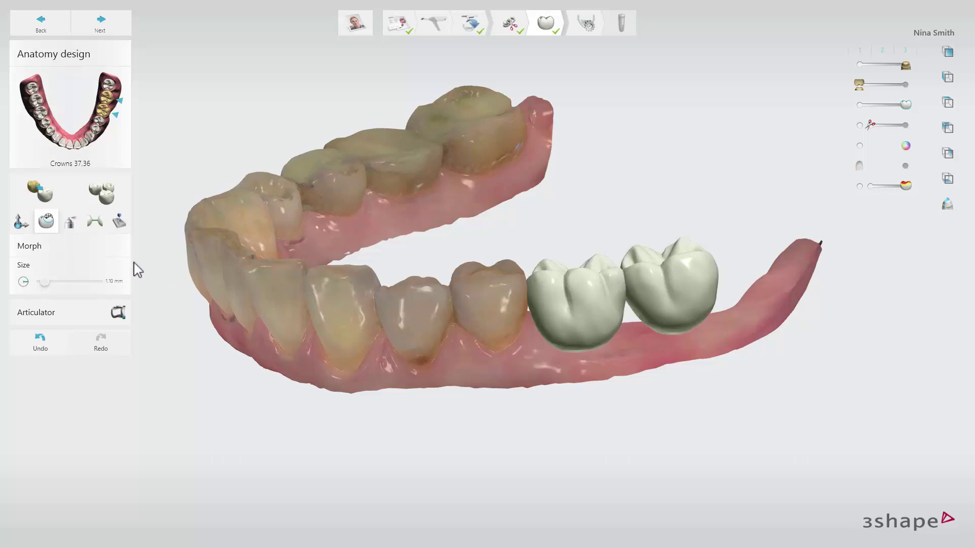
Step: Sculpt the crowns with the wax knife, removing material and then smoothing the surface
{"action": "left_click", "coordinate": [71, 222]}
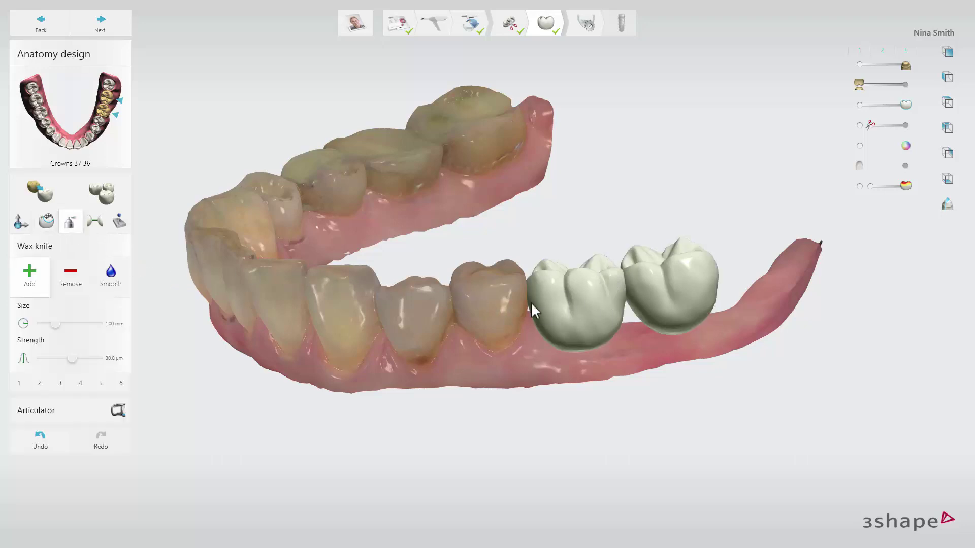
{"action": "key", "text": "ctrl"}
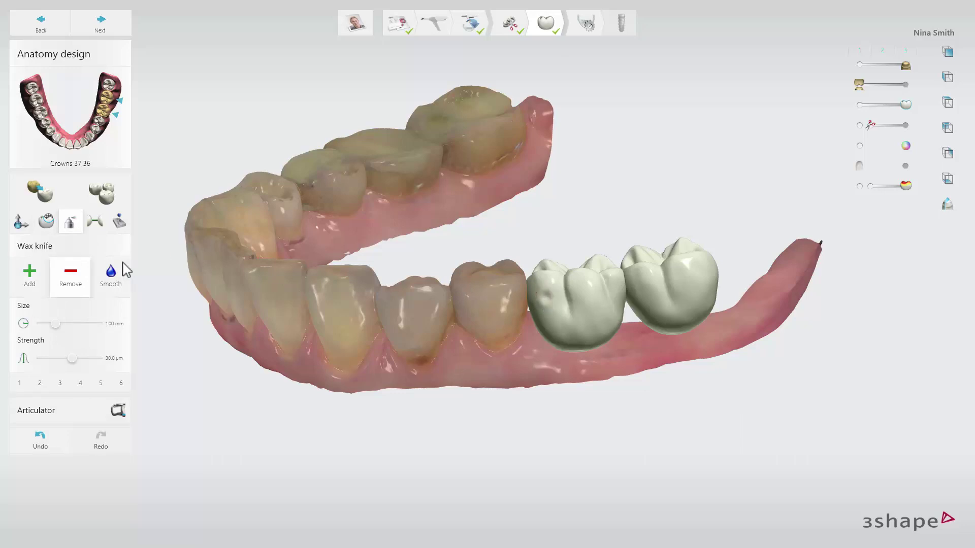
{"action": "left_click", "coordinate": [110, 274]}
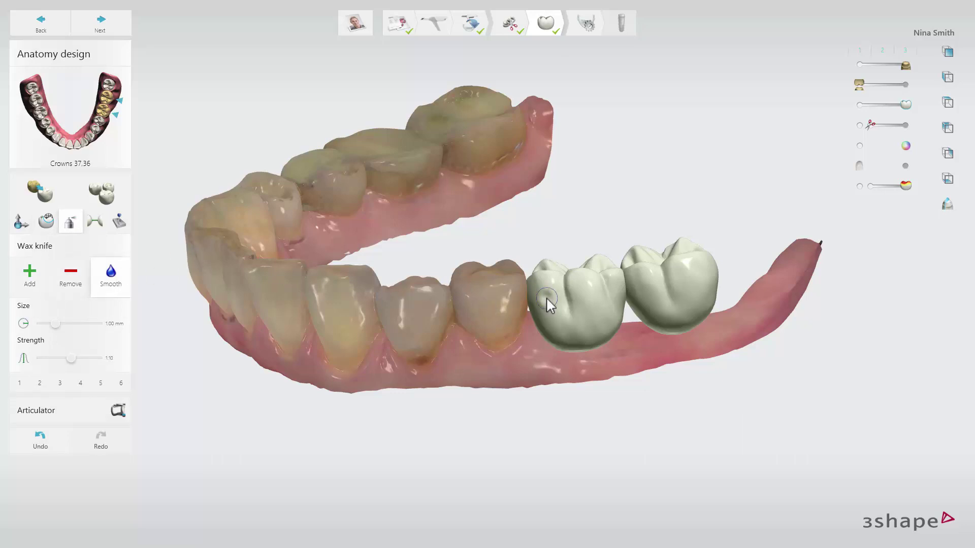
Step: In Contacts, make the upper jaw antagonist semi-transparent over the model
{"action": "left_click", "coordinate": [95, 220]}
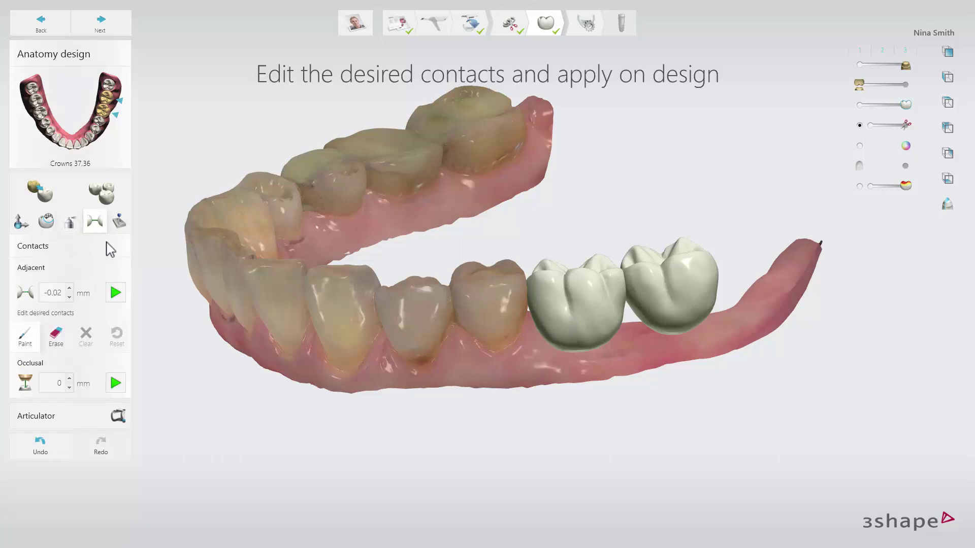
{"action": "left_click_drag", "start_coordinate": [864, 87], "coordinate": [889, 87]}
{"action": "left_click_drag", "start_coordinate": [897, 93], "coordinate": [899, 90]}
{"action": "left_click_drag", "start_coordinate": [731, 130], "coordinate": [729, 182]}
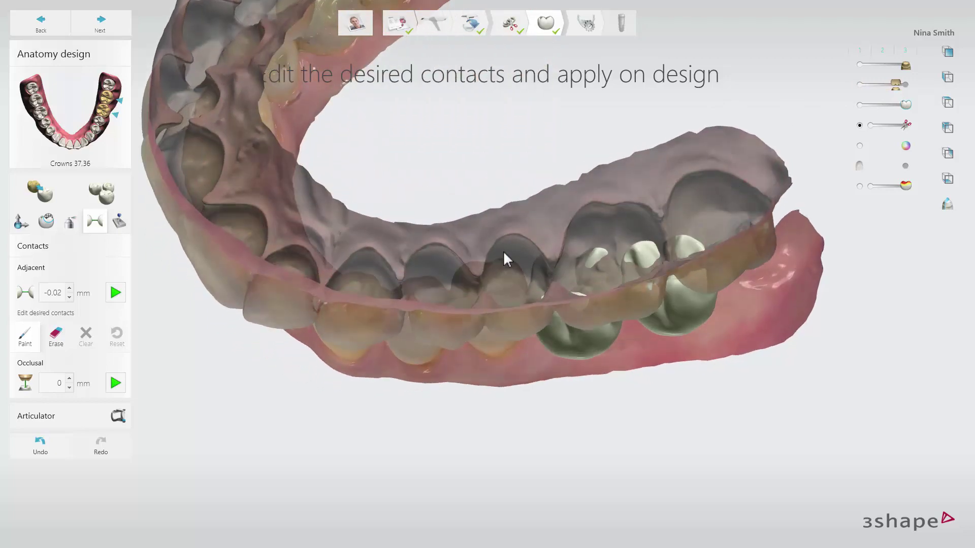
Step: Set the occlusal contact to 0.03 mm, apply it, and inspect the bite
{"action": "left_click", "coordinate": [70, 379]}
{"action": "left_click", "coordinate": [70, 379]}
{"action": "left_click", "coordinate": [69, 378]}
{"action": "left_click", "coordinate": [114, 383]}
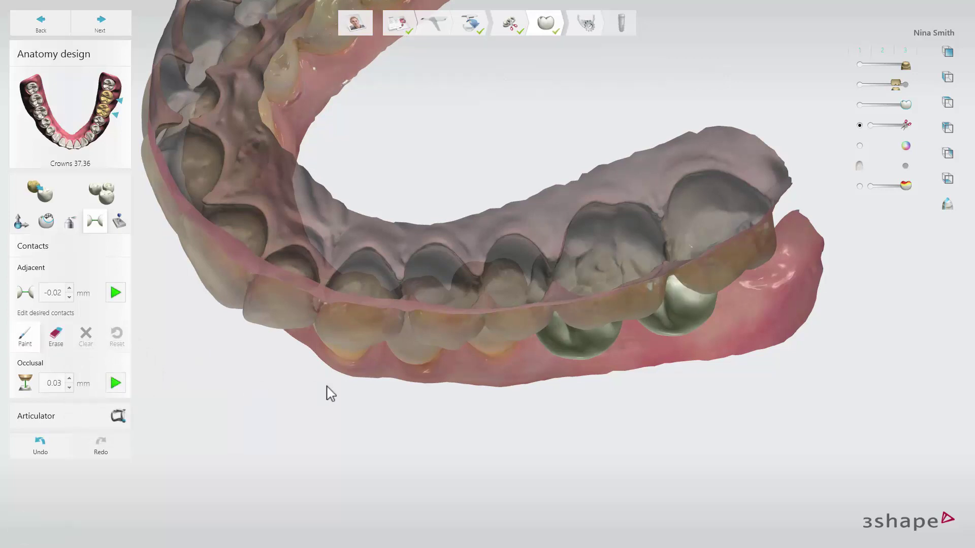
{"action": "right_click_drag", "start_coordinate": [329, 425], "coordinate": [184, 328]}
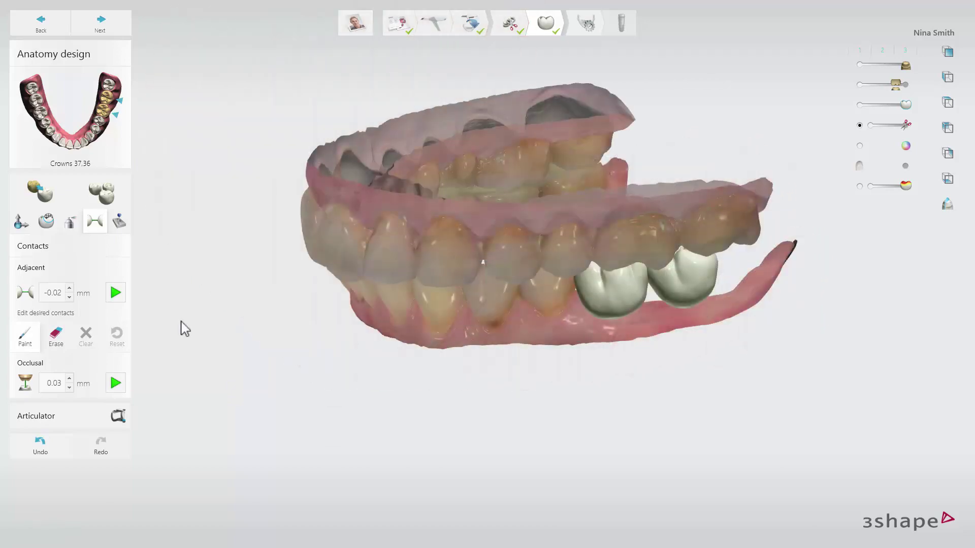
Step: Run the articulation, inspect lower-arch contacts with the upper jaw hidden, then adapt the crowns
{"action": "left_click", "coordinate": [119, 417]}
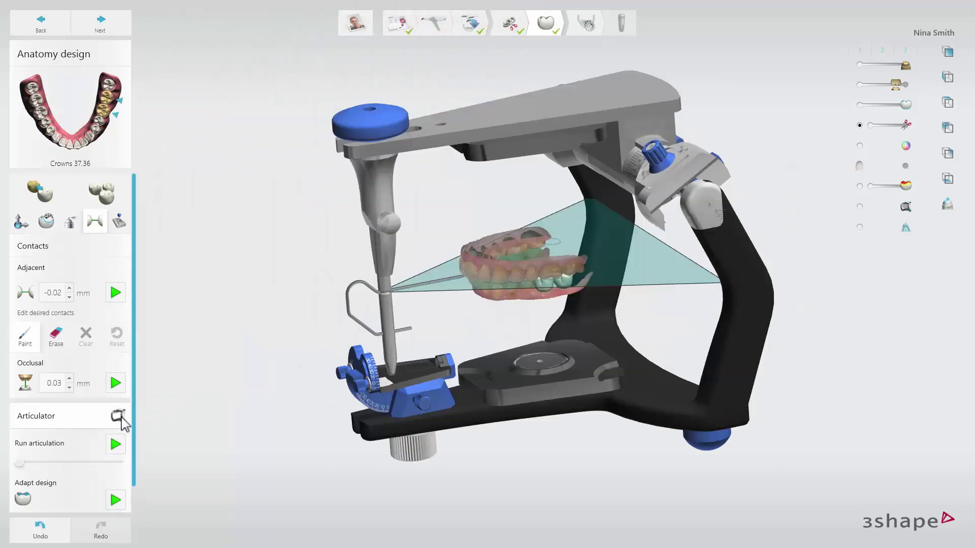
{"action": "left_click", "coordinate": [116, 445]}
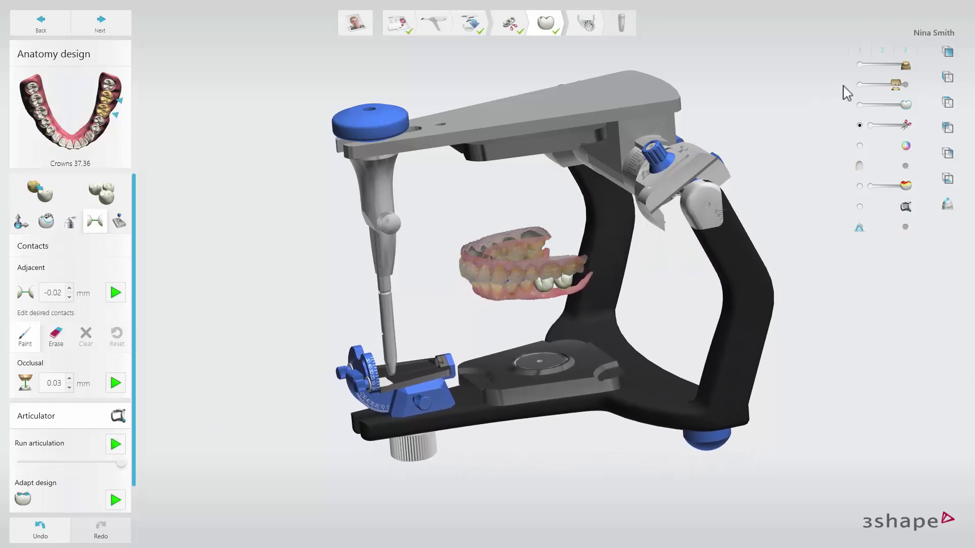
{"action": "left_click", "coordinate": [859, 84]}
{"action": "right_click_drag", "start_coordinate": [766, 155], "coordinate": [592, 245]}
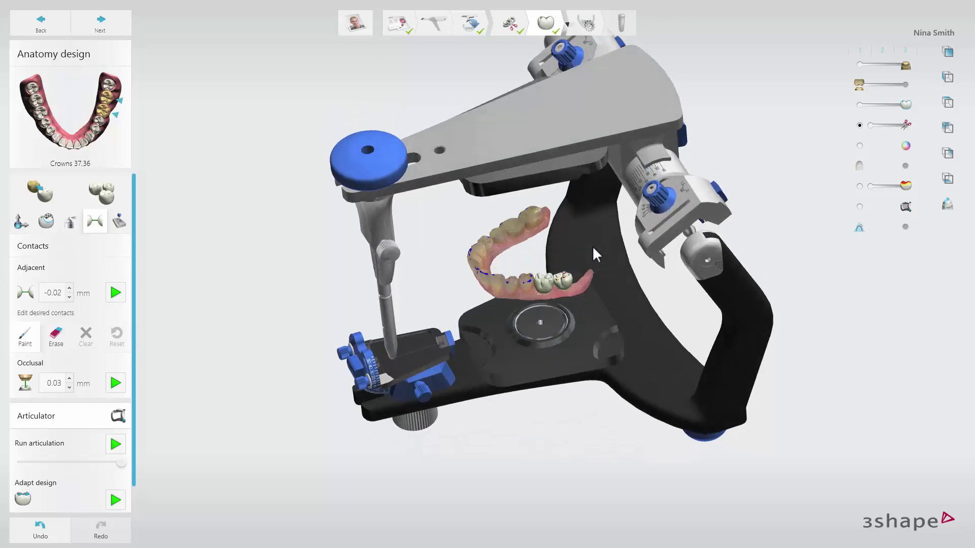
{"action": "scroll", "coordinate": [592, 246], "scroll_direction": "up", "scroll_amount": 2}
{"action": "left_click", "coordinate": [116, 500]}
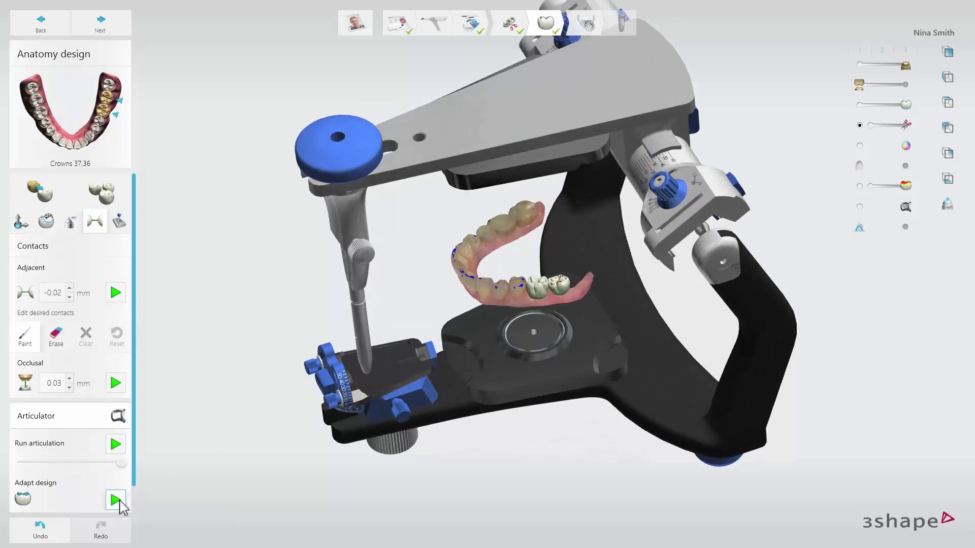